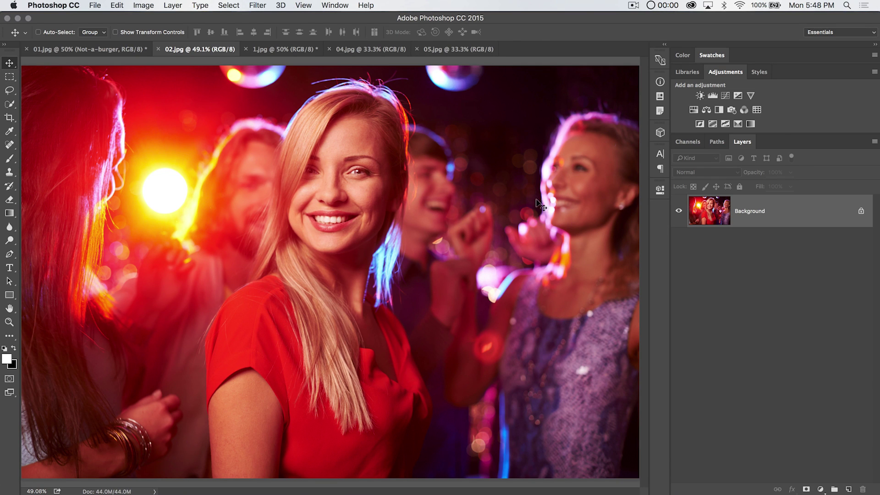
Step: Look over Photoshop's File menu and close it without running any command
{"action": "left_click", "coordinate": [95, 5]}
{"action": "mouse_move", "coordinate": [155, 250]}
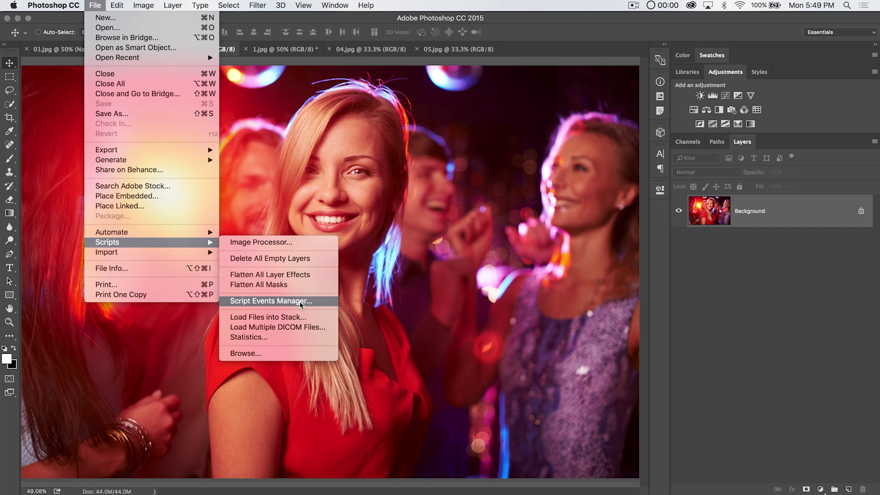
{"action": "left_click", "coordinate": [429, 257]}
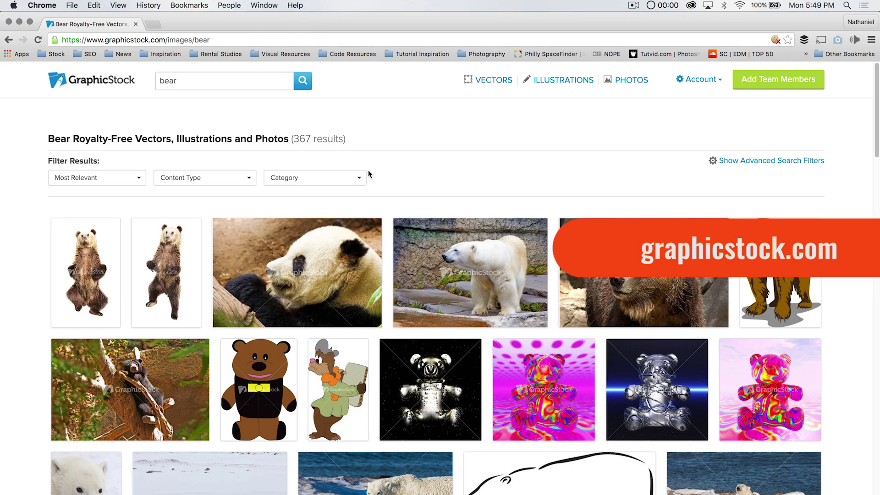
Step: Scroll through the GraphicStock bear results, then switch back to Photoshop showing 02.jpg
{"action": "scroll", "coordinate": [459, 257], "scroll_direction": "down", "scroll_amount": 5}
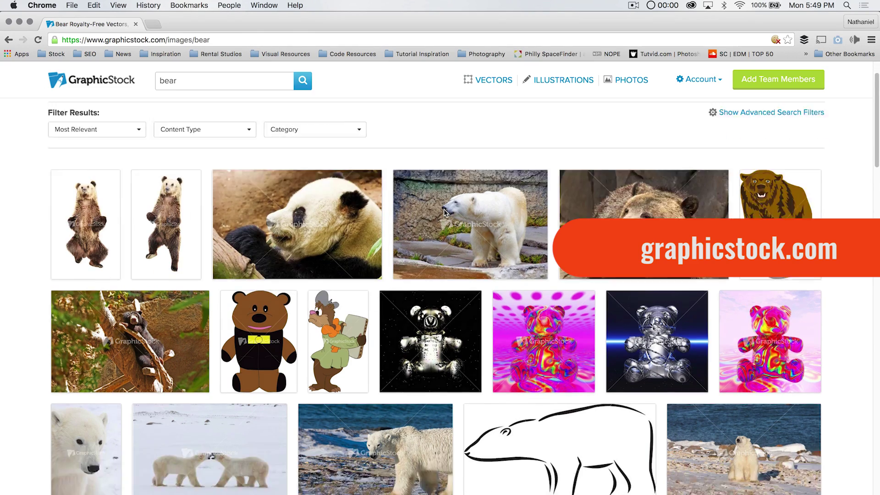
{"action": "scroll", "coordinate": [444, 212], "scroll_direction": "up", "scroll_amount": 5}
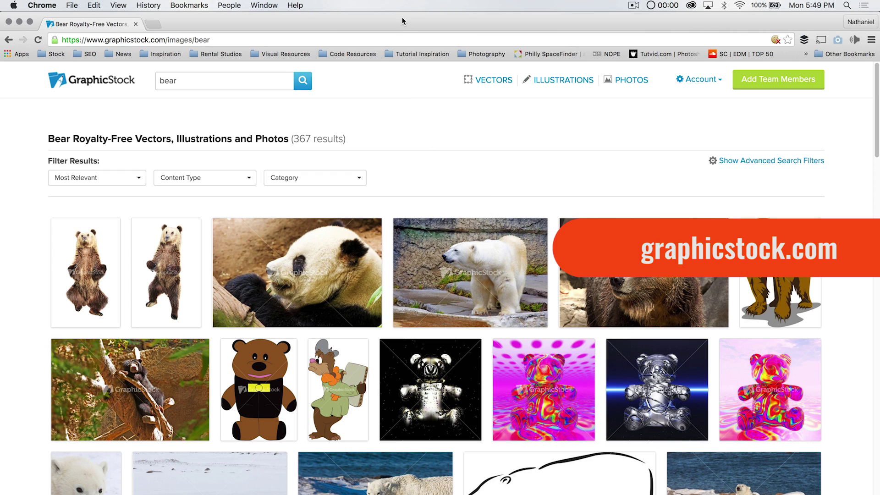
{"action": "mouse_move", "coordinate": [439, 282]}
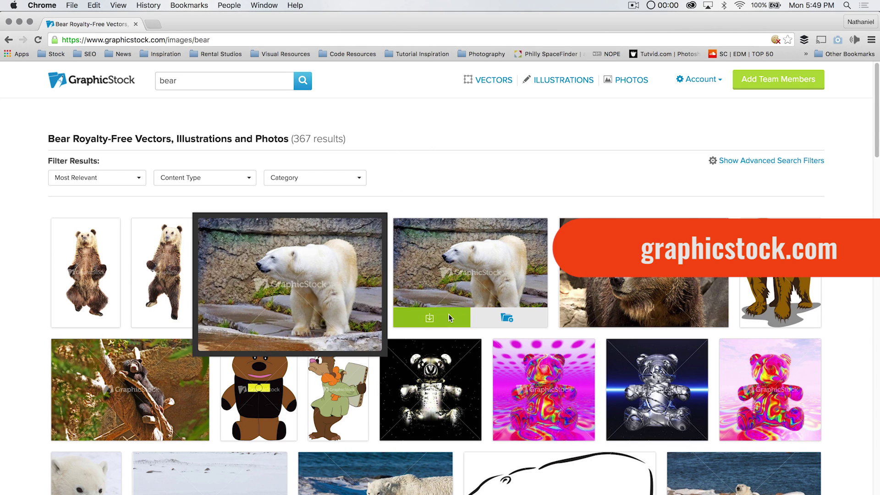
{"action": "key", "text": "super+Tab"}
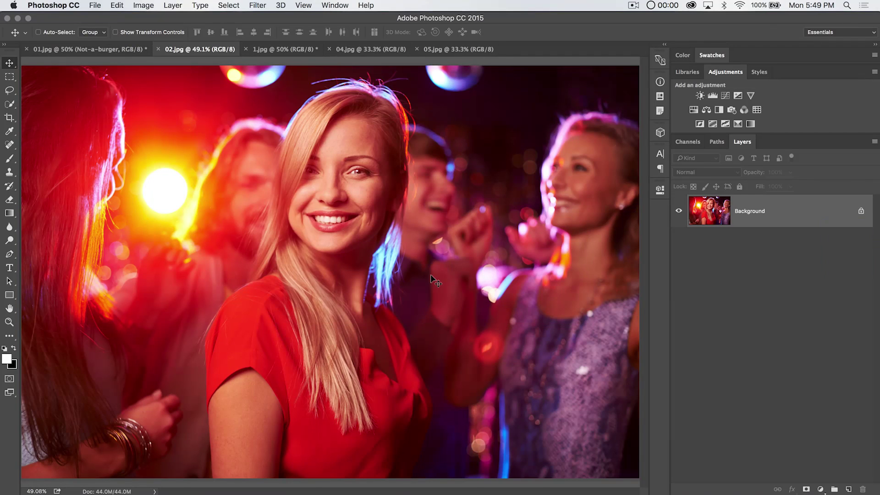
Step: Open the Script Events Manager from File > Scripts
{"action": "left_click", "coordinate": [95, 5]}
{"action": "mouse_move", "coordinate": [155, 241]}
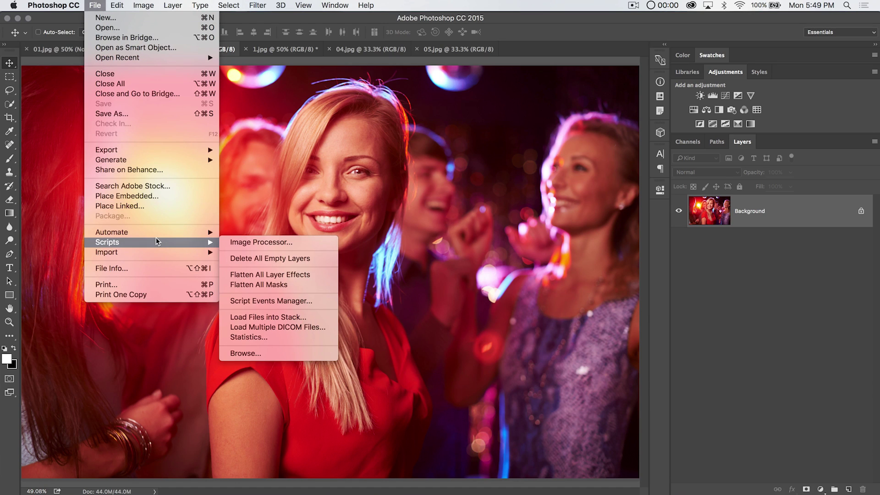
{"action": "left_click", "coordinate": [271, 302]}
Step: Move the dialog up and left and leave Enable Events to Run Scripts/Actions checked
{"action": "left_click_drag", "start_coordinate": [422, 175], "coordinate": [350, 133]}
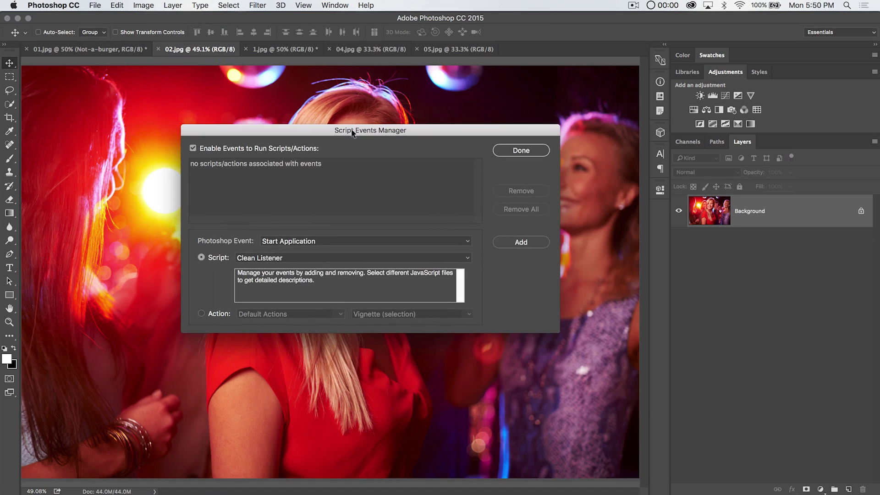
{"action": "left_click", "coordinate": [193, 149]}
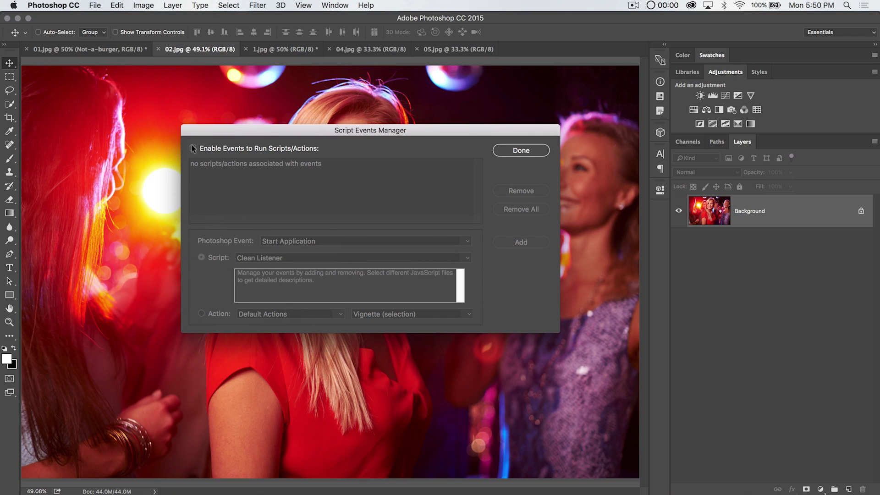
{"action": "left_click", "coordinate": [240, 146]}
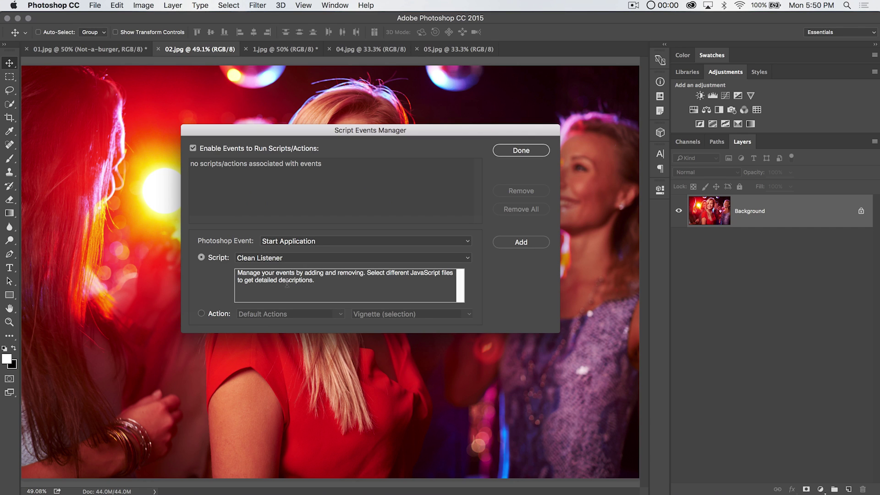
{"action": "left_click", "coordinate": [277, 257]}
Step: Set Photoshop Event to Open Document and Script to Open As Layer, confirming both choices
{"action": "left_click", "coordinate": [277, 258]}
{"action": "left_click", "coordinate": [300, 241]}
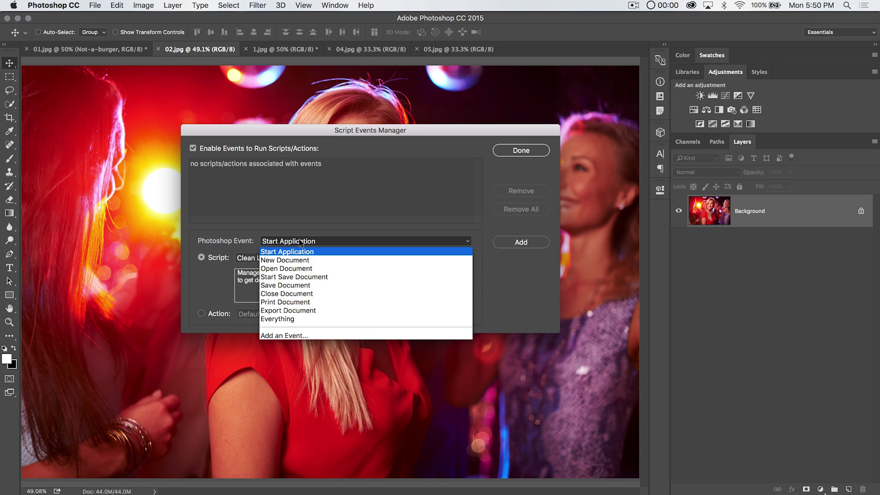
{"action": "left_click", "coordinate": [301, 268]}
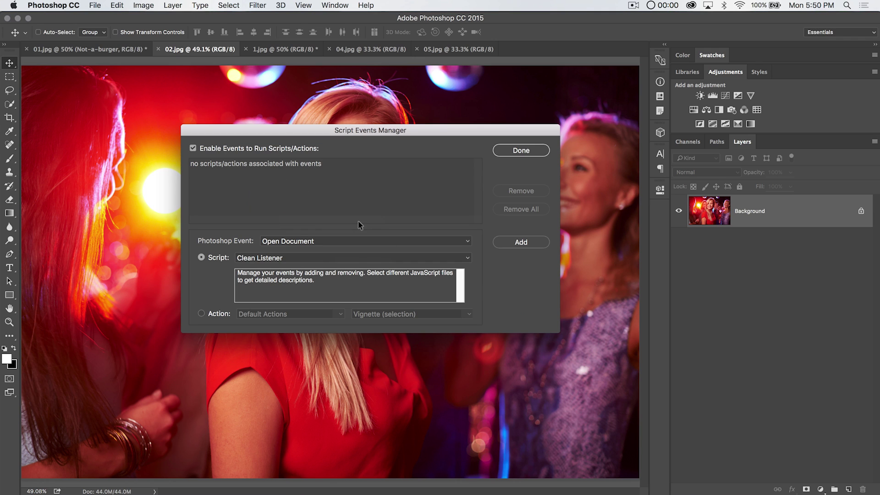
{"action": "left_click", "coordinate": [282, 261]}
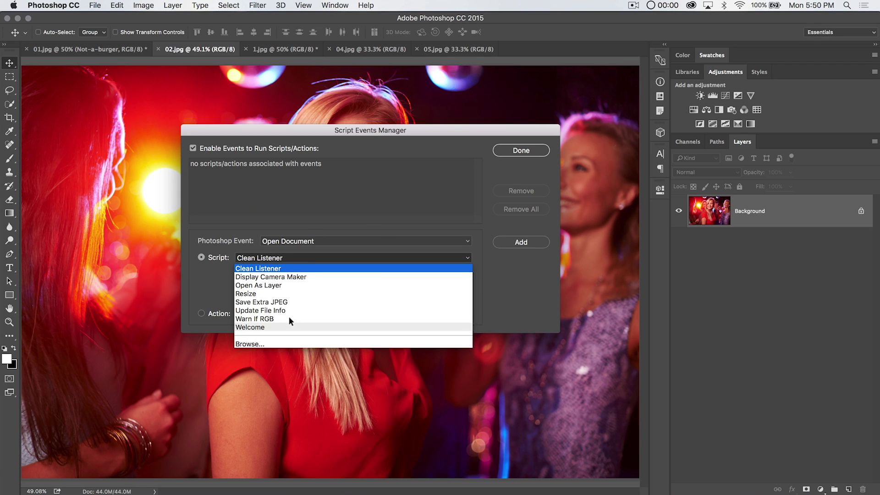
{"action": "left_click", "coordinate": [264, 285]}
{"action": "left_click", "coordinate": [306, 242]}
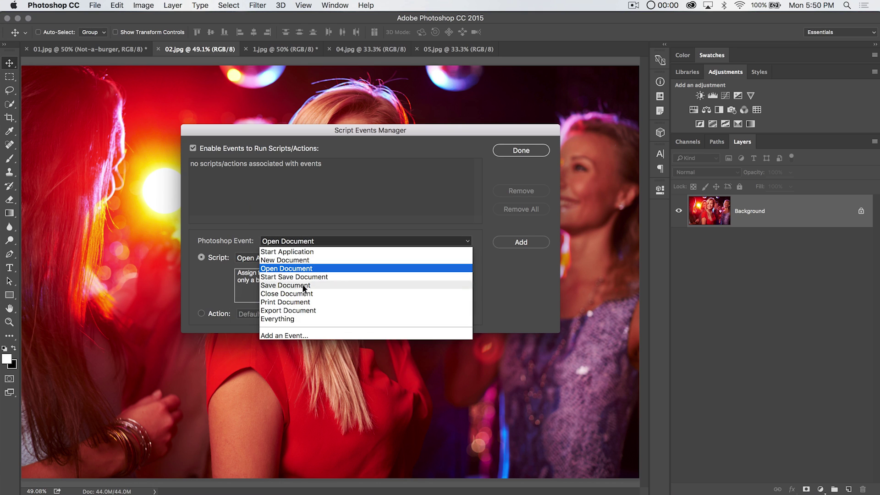
{"action": "left_click", "coordinate": [286, 268]}
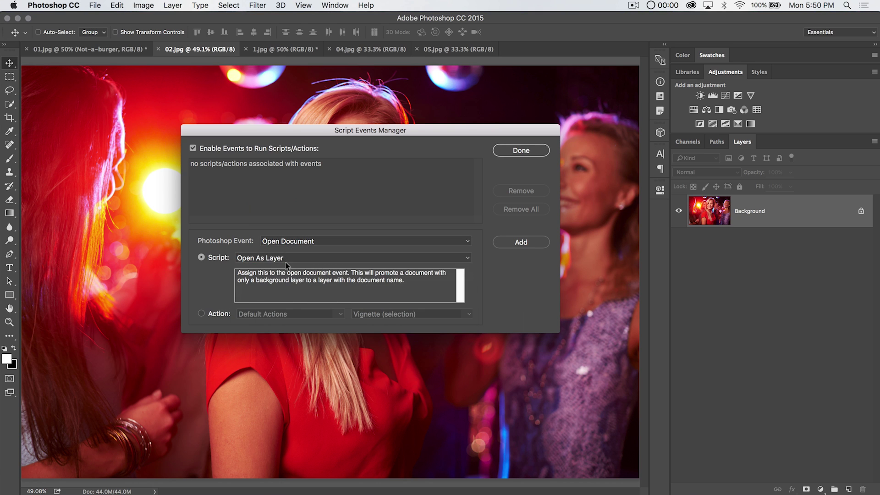
{"action": "left_click", "coordinate": [270, 258]}
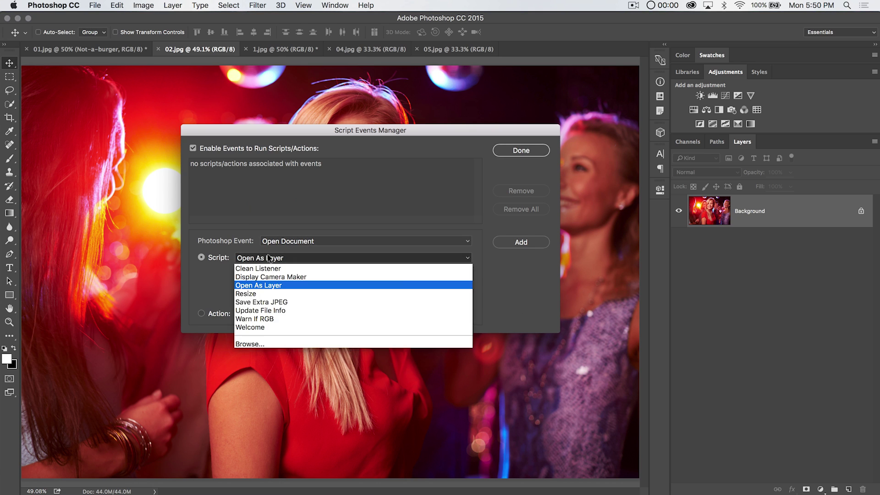
{"action": "left_click", "coordinate": [272, 285]}
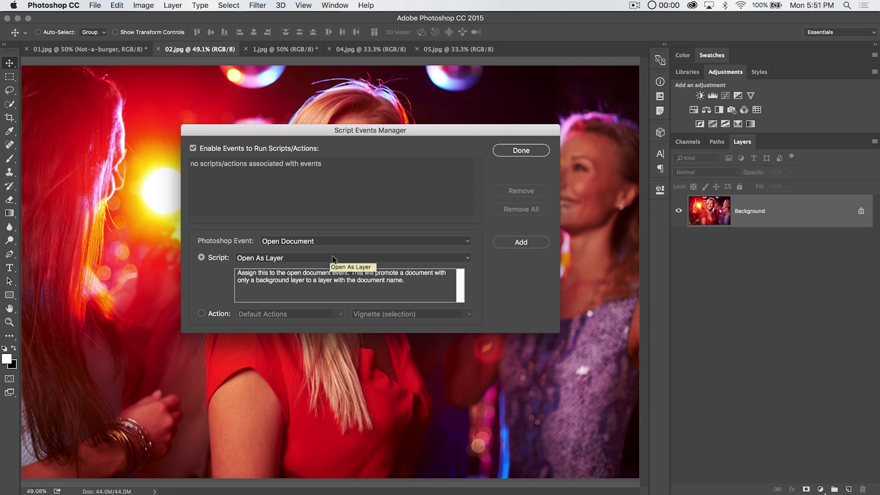
{"action": "left_click", "coordinate": [309, 255]}
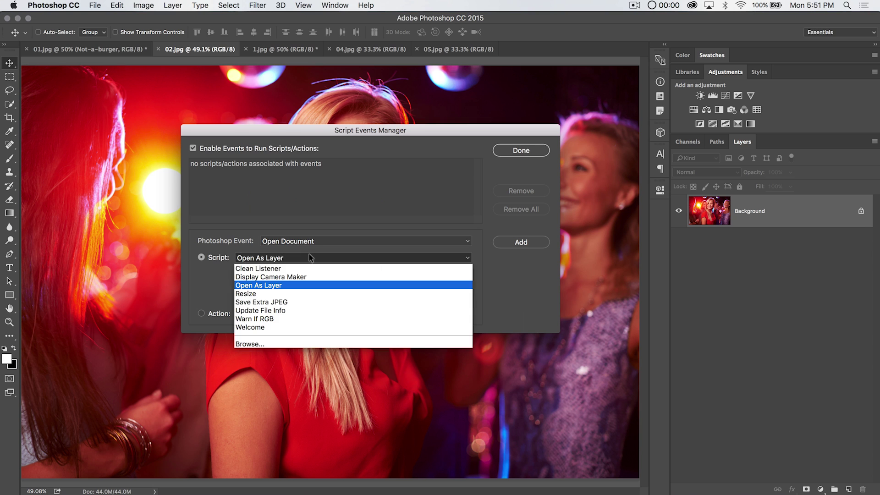
{"action": "left_click", "coordinate": [264, 284]}
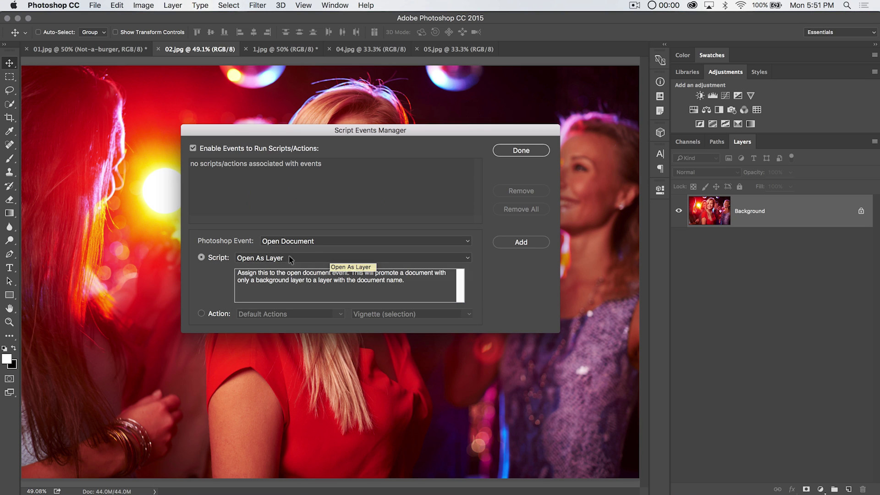
{"action": "left_click_drag", "start_coordinate": [349, 134], "coordinate": [279, 167]}
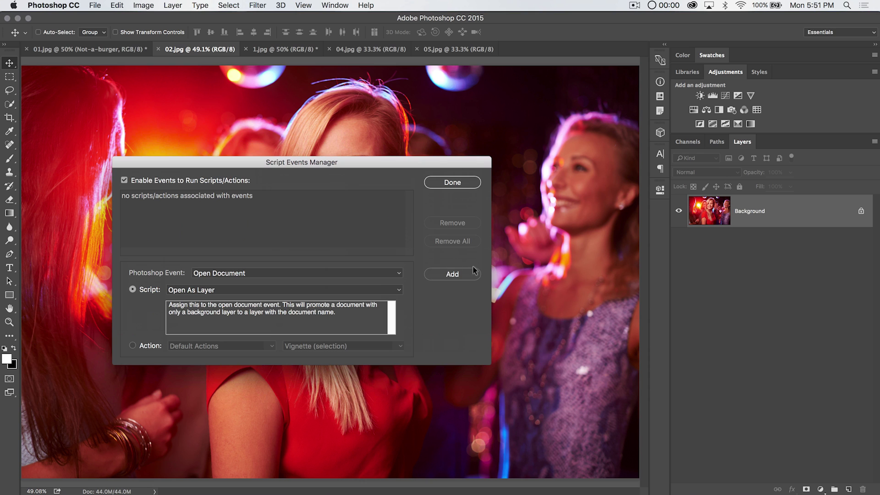
Step: Add the Open Document event using the Open As Layer.jsx script, with Script selected rather than Action
{"action": "left_click", "coordinate": [451, 274]}
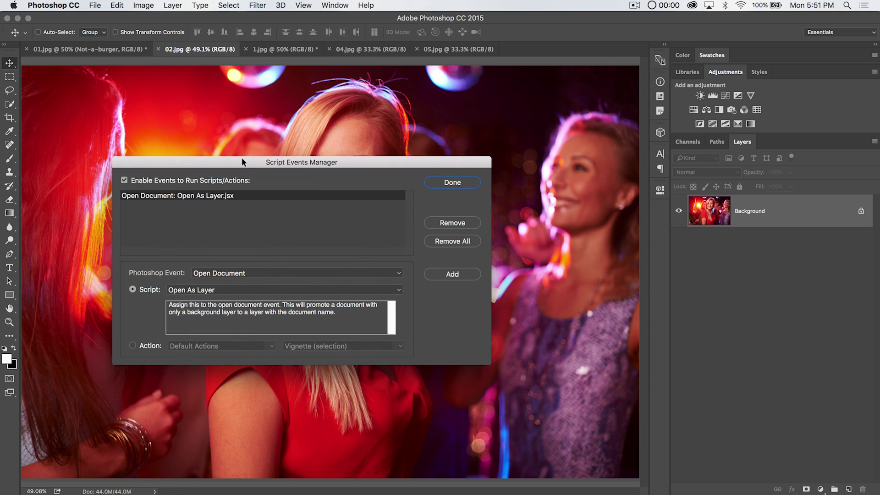
{"action": "left_click_drag", "start_coordinate": [242, 159], "coordinate": [300, 142]}
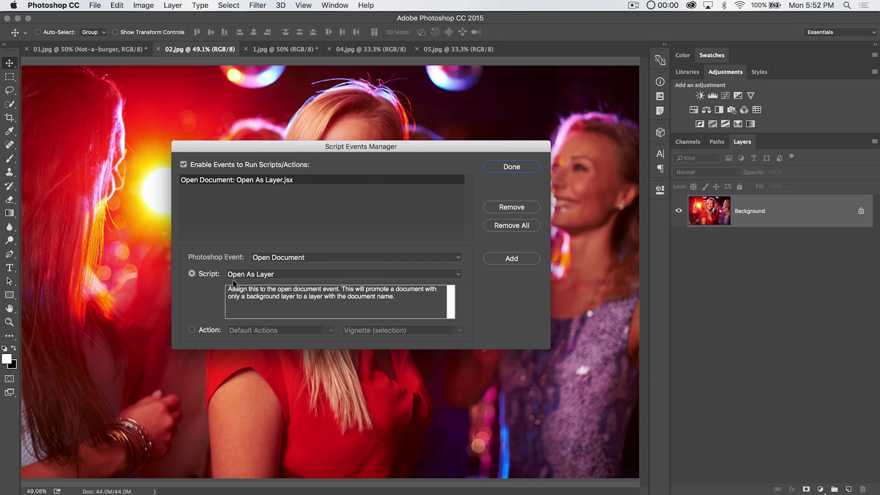
{"action": "left_click", "coordinate": [193, 331]}
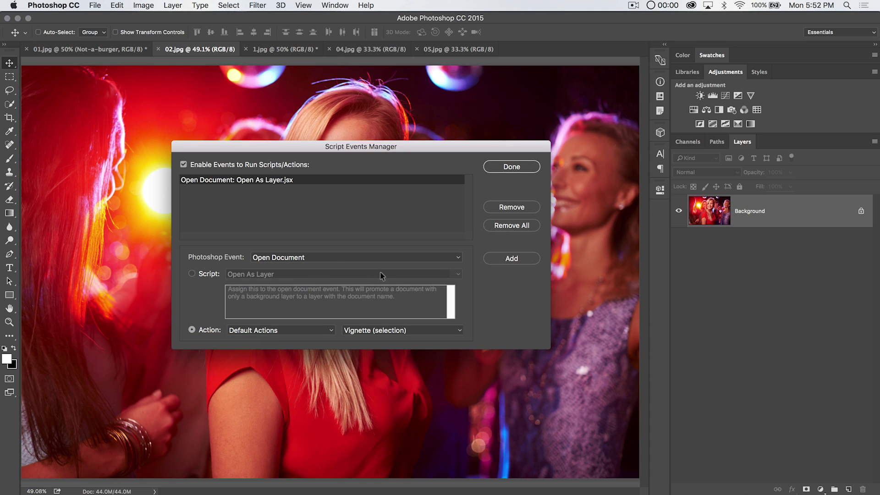
{"action": "left_click", "coordinate": [354, 257]}
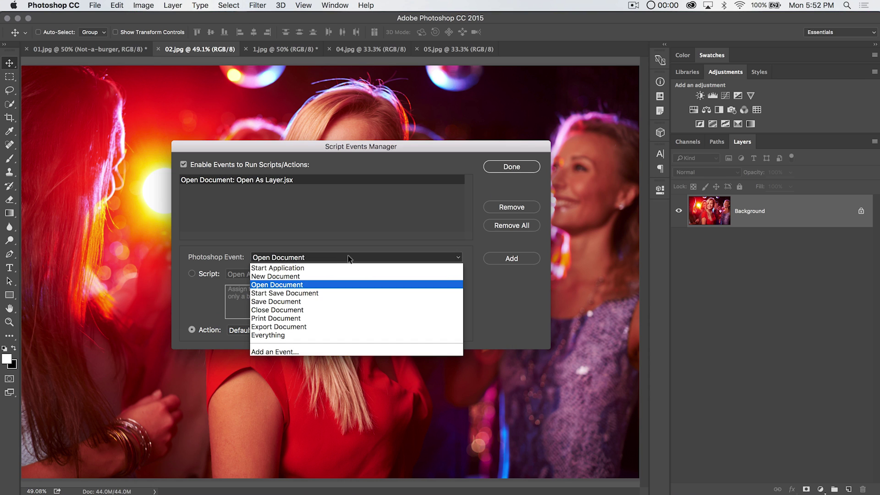
{"action": "left_click", "coordinate": [331, 252]}
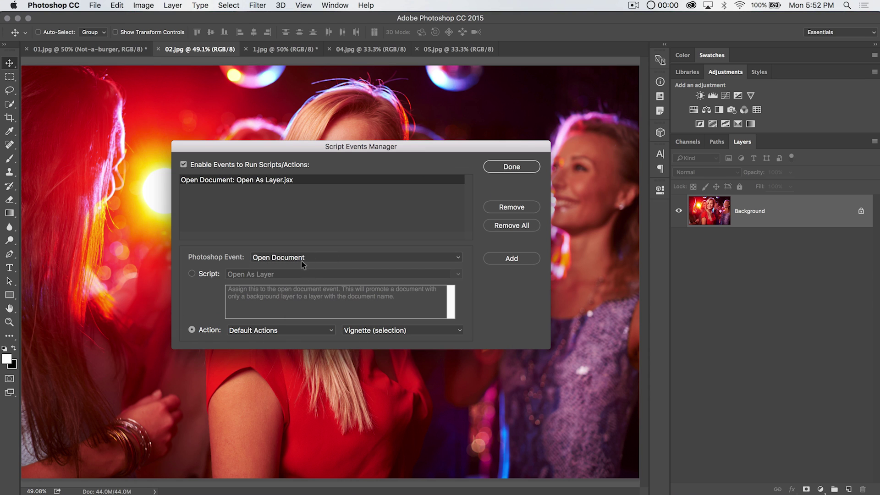
{"action": "left_click", "coordinate": [204, 275]}
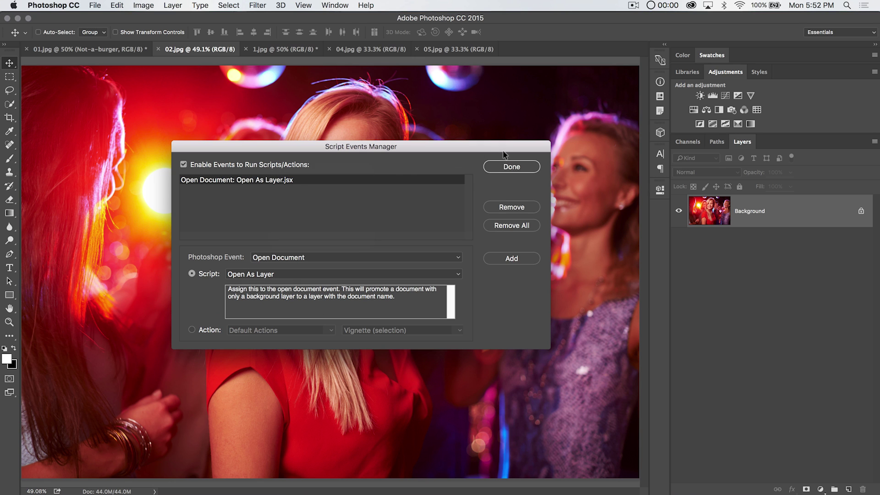
Step: Confirm with Done, open club-orange.jpg as a layer named after the file, then return to 02.jpg
{"action": "left_click", "coordinate": [509, 166]}
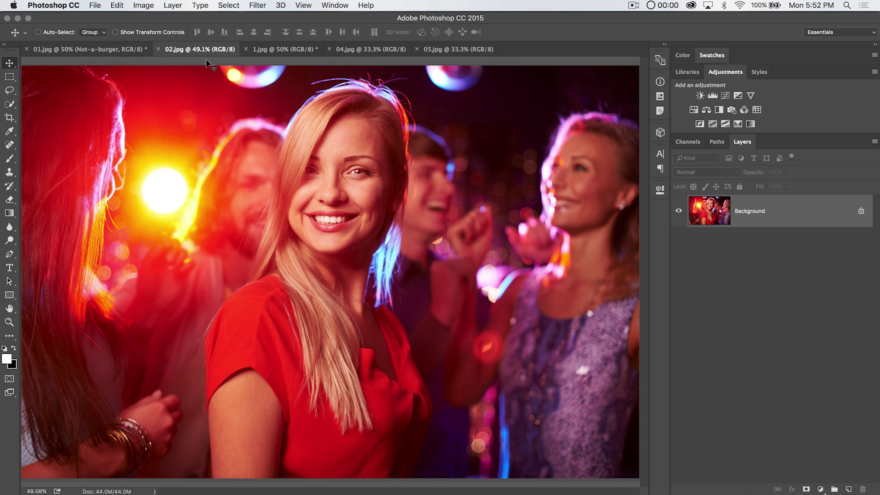
{"action": "left_click", "coordinate": [98, 7]}
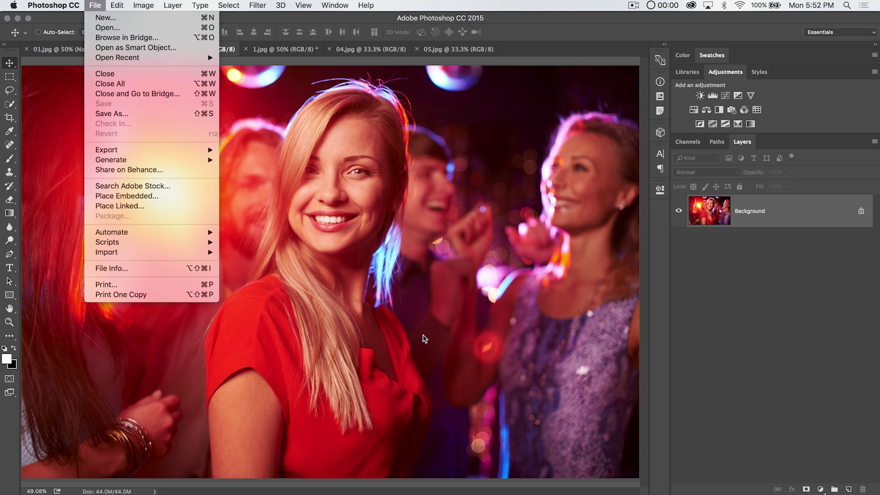
{"action": "left_click", "coordinate": [123, 28]}
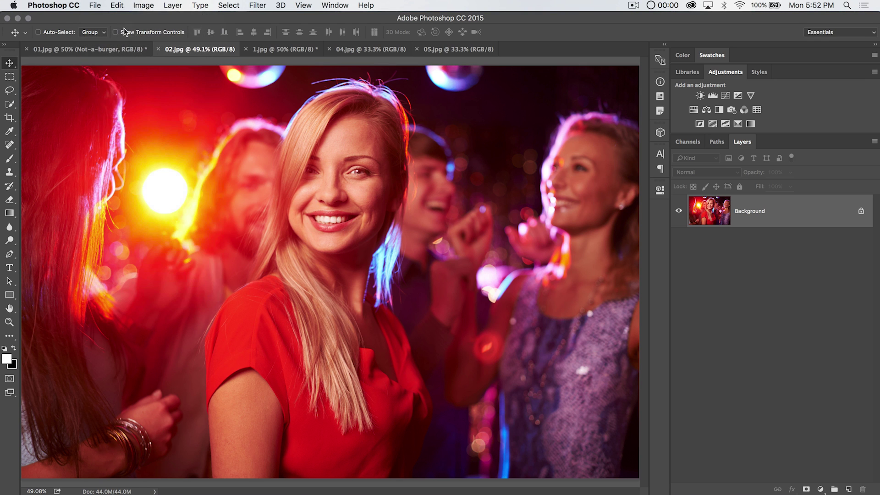
{"action": "left_click", "coordinate": [432, 170]}
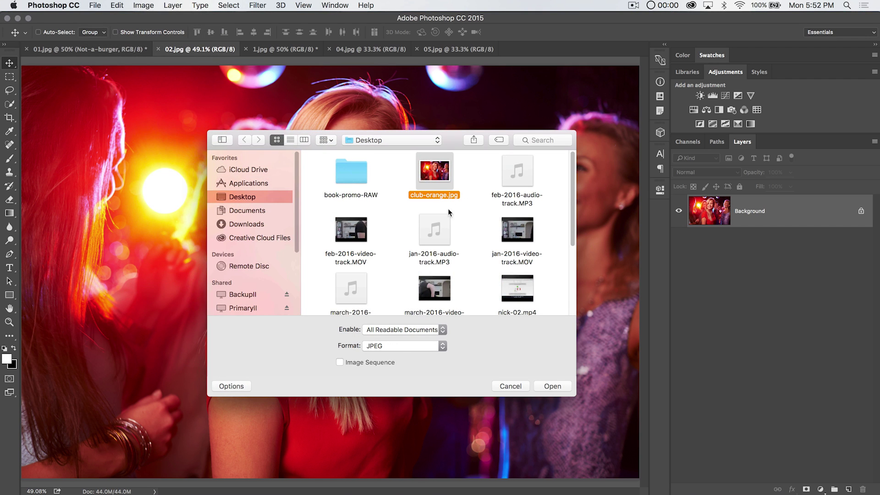
{"action": "left_click", "coordinate": [554, 386]}
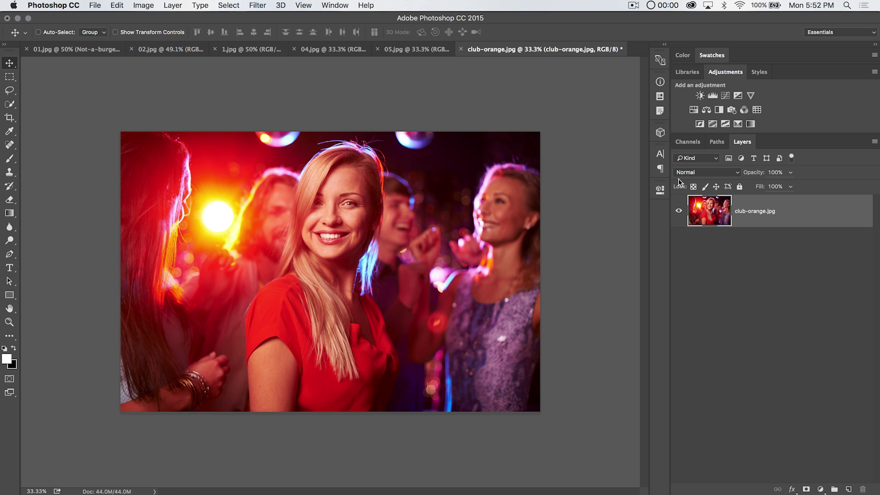
{"action": "left_click", "coordinate": [191, 49]}
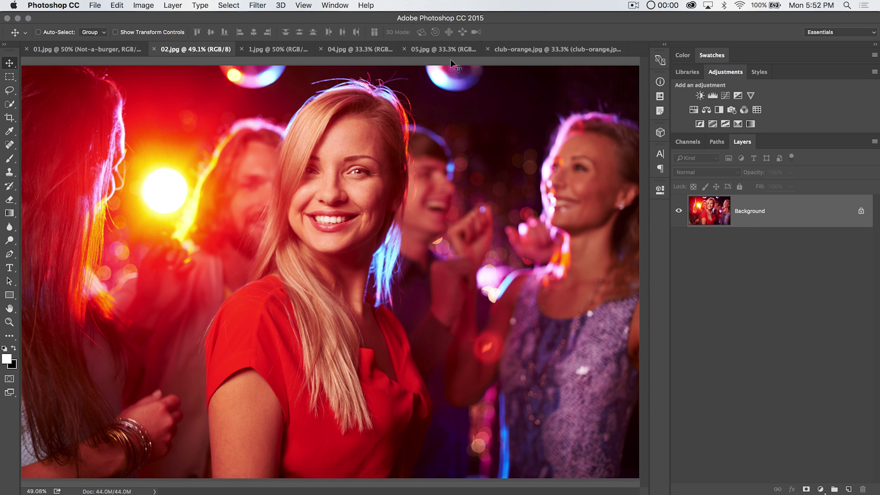
Step: Convert club-orange.jpg's layer back to a Background, then close the image without saving
{"action": "left_click", "coordinate": [538, 49]}
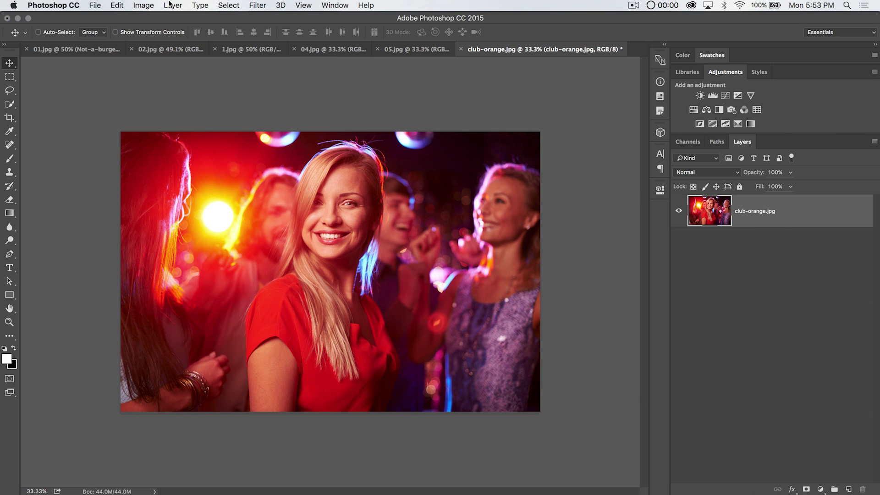
{"action": "left_click", "coordinate": [170, 5]}
{"action": "mouse_move", "coordinate": [179, 17]}
{"action": "left_click", "coordinate": [316, 30]}
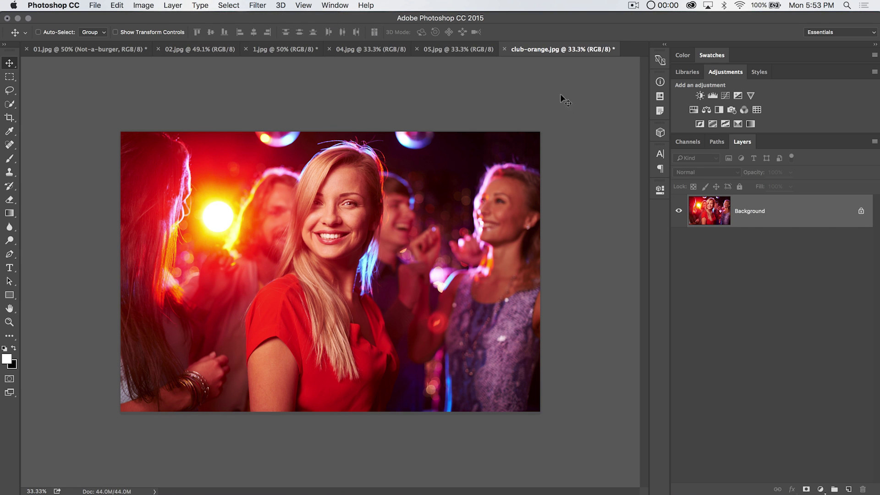
{"action": "key", "text": "super+w"}
{"action": "left_click", "coordinate": [406, 190]}
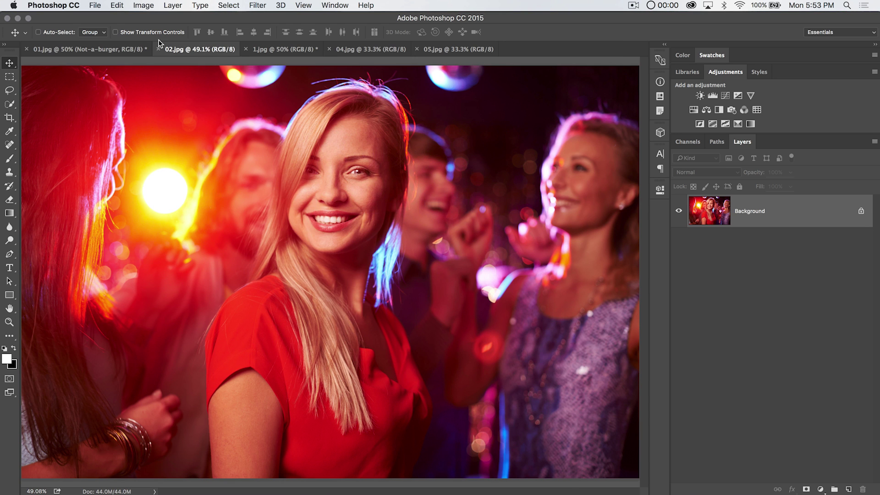
Step: Look over the File > Scripts submenu and close it without running a script
{"action": "left_click", "coordinate": [96, 5]}
{"action": "mouse_move", "coordinate": [183, 241]}
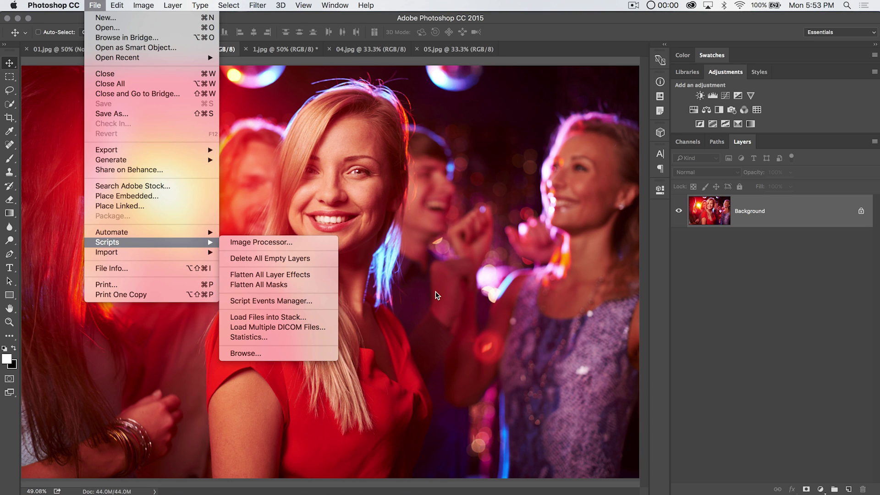
{"action": "left_click", "coordinate": [436, 266]}
Step: In Finder, open Presets > Scripts > Event Scripts Only to view Open As Layer.jsx, then return to Photoshop
{"action": "key", "text": "super+Tab"}
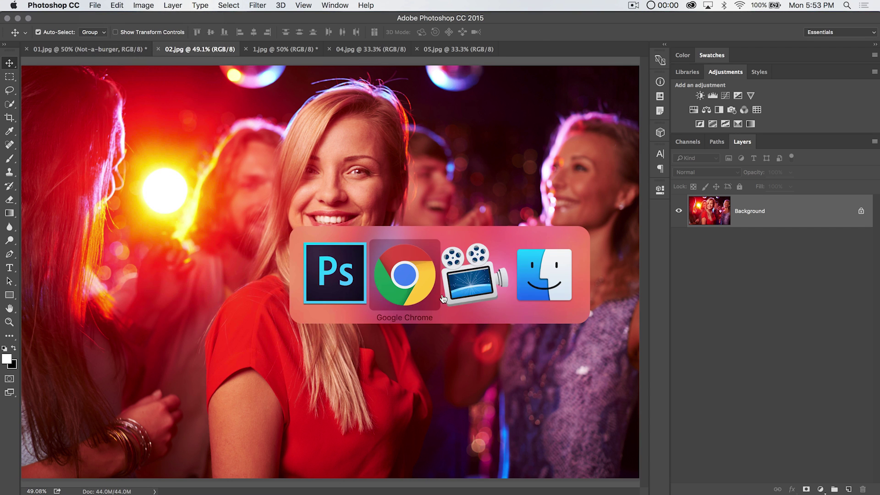
{"action": "left_click", "coordinate": [536, 285]}
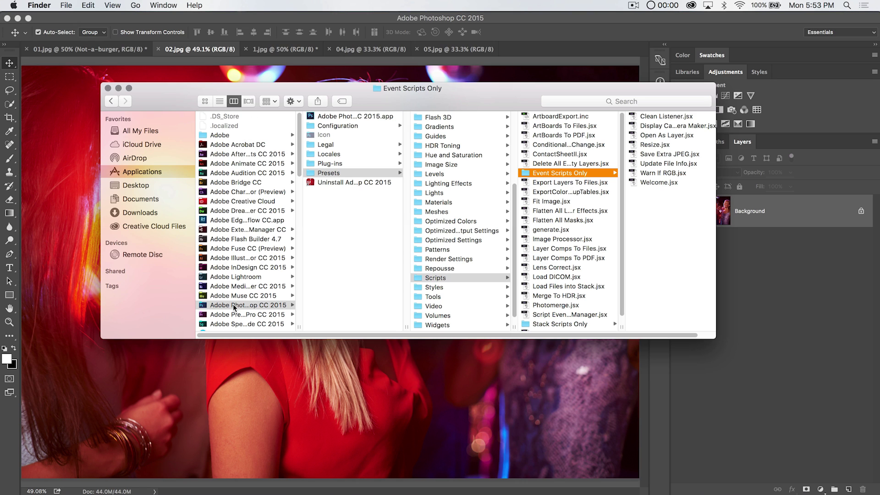
{"action": "left_click", "coordinate": [325, 174]}
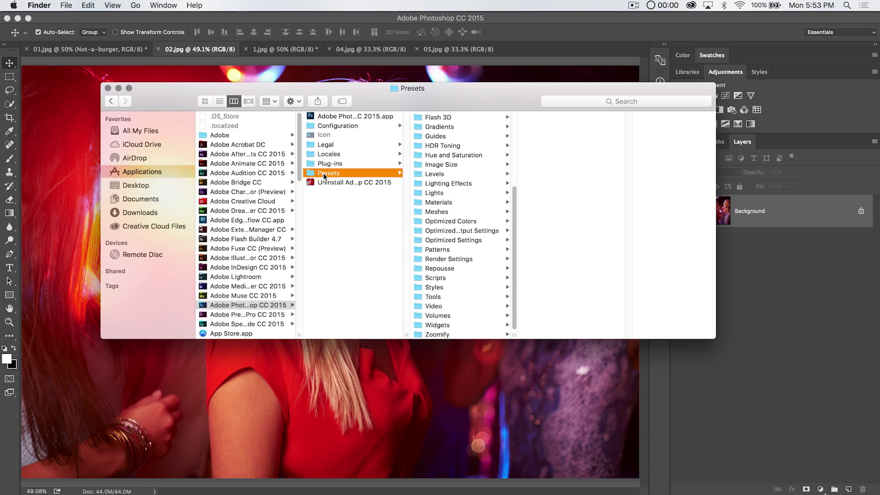
{"action": "left_click", "coordinate": [439, 277]}
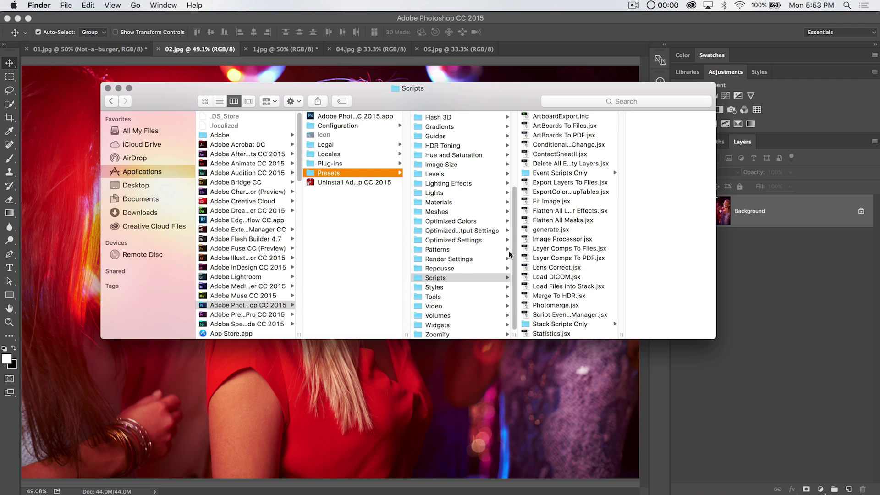
{"action": "left_click", "coordinate": [549, 174]}
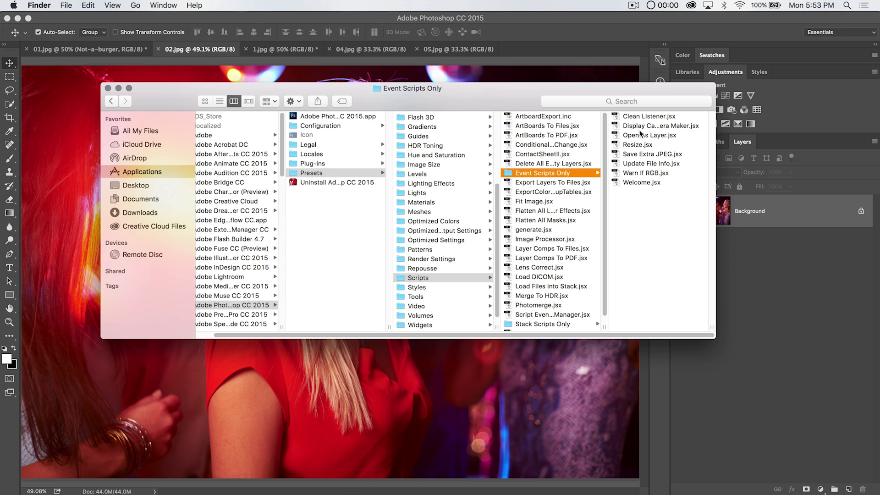
{"action": "left_click", "coordinate": [547, 78]}
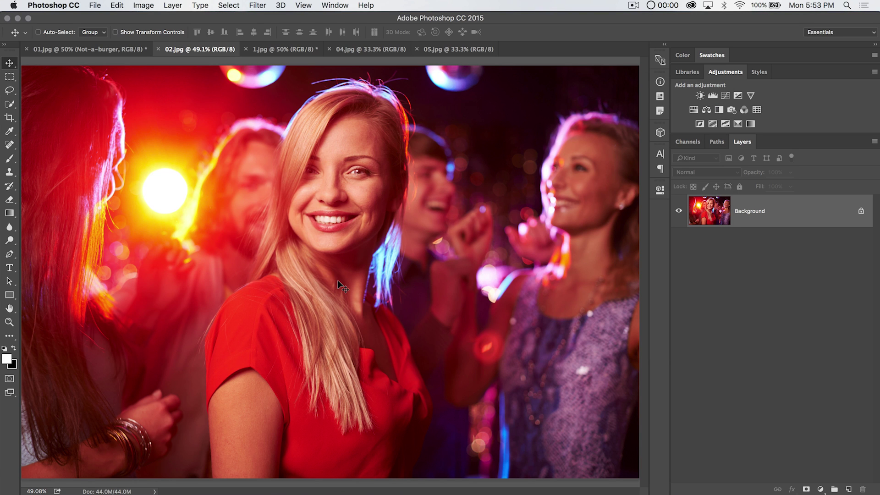
{"action": "left_click", "coordinate": [95, 5]}
{"action": "mouse_move", "coordinate": [166, 235]}
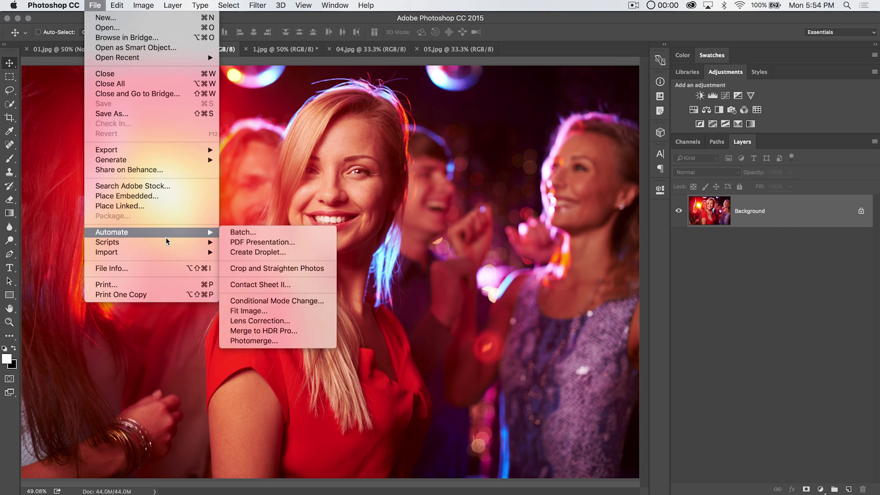
{"action": "left_click", "coordinate": [427, 235]}
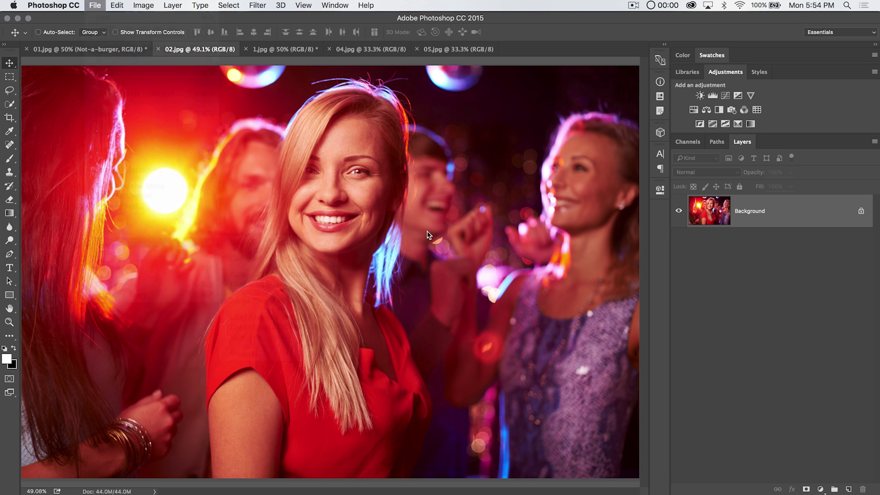